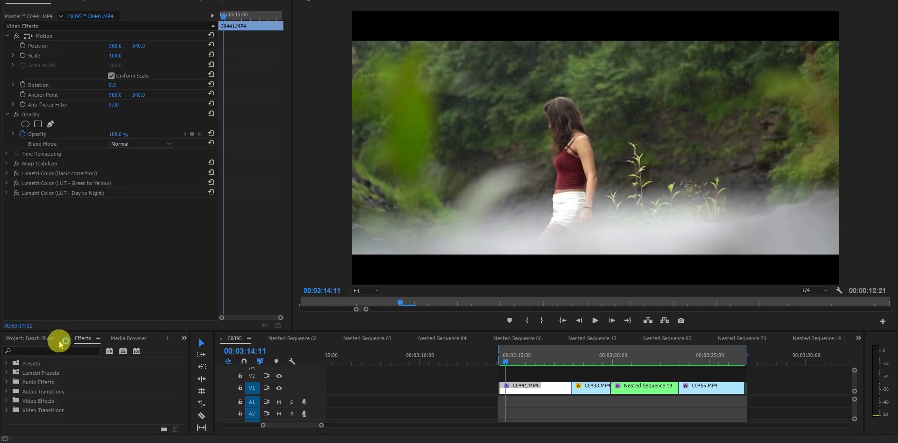
Step: Find the Lumetri Color effect under Video Effects with the search "lumetri" and apply it to clip C0441.MP4
{"action": "left_click", "coordinate": [34, 352]}
{"action": "type", "text": "lumetri"}
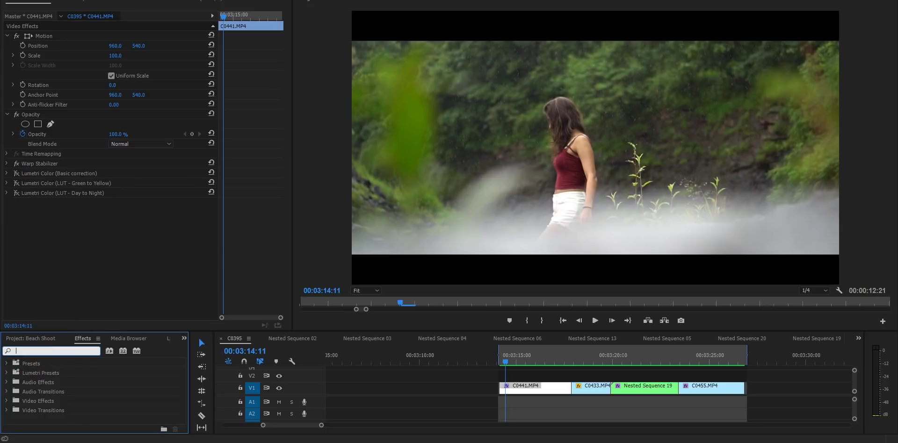
{"action": "left_click", "coordinate": [37, 384]}
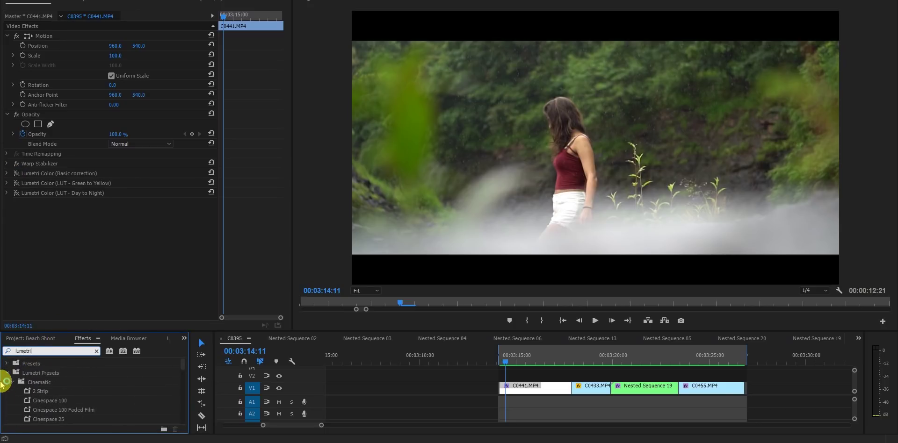
{"action": "left_click", "coordinate": [8, 373]}
{"action": "left_click", "coordinate": [25, 420]}
{"action": "left_click_drag", "start_coordinate": [25, 424], "coordinate": [514, 386]}
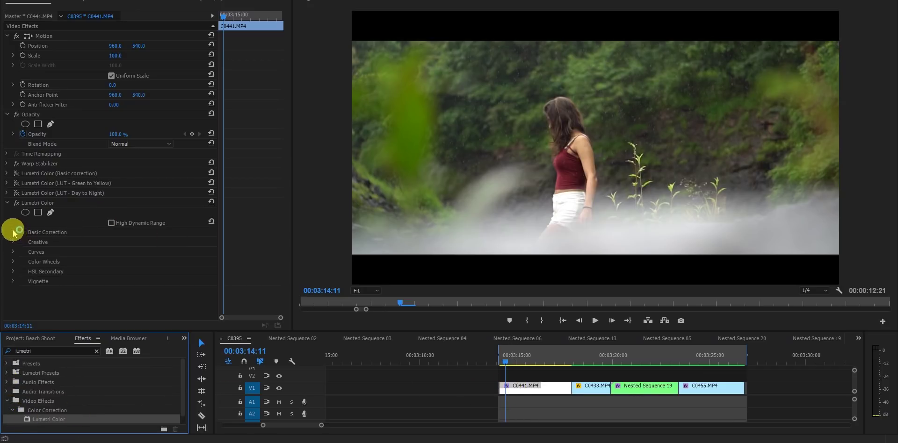
Step: Rename the newly added Lumetri Color effect as "Basic correction"
{"action": "right_click", "coordinate": [33, 203]}
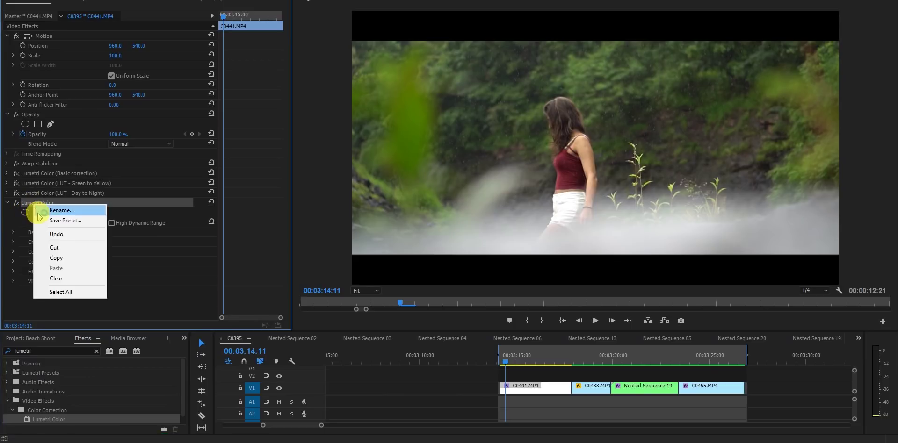
{"action": "left_click", "coordinate": [62, 211]}
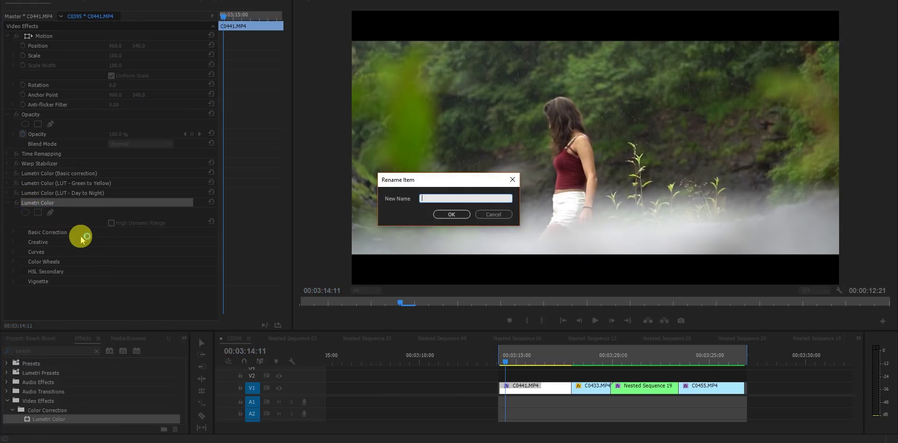
{"action": "type", "text": "Basic cor"}
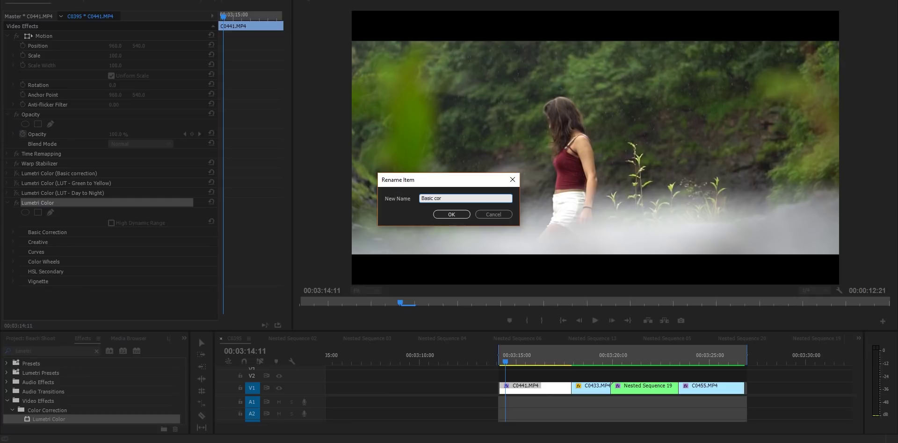
{"action": "type", "text": "rection"}
{"action": "key", "text": "Return"}
Step: Set the white balance in the new effect's Basic Correction to temperature 14 and tint -12
{"action": "left_click", "coordinate": [11, 232]}
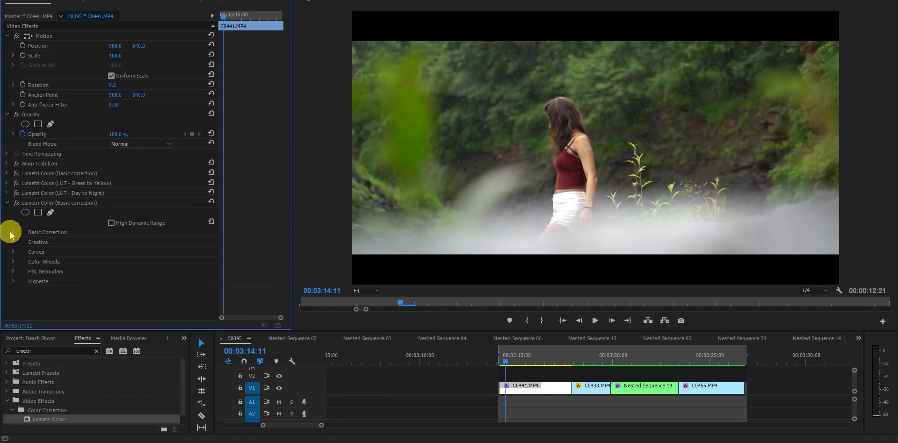
{"action": "left_click", "coordinate": [13, 235]}
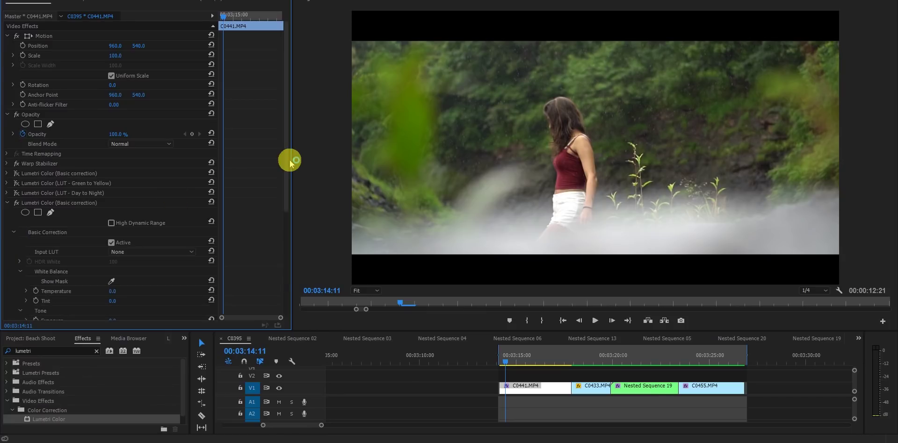
{"action": "scroll", "coordinate": [234, 187], "scroll_direction": "down", "scroll_amount": 5}
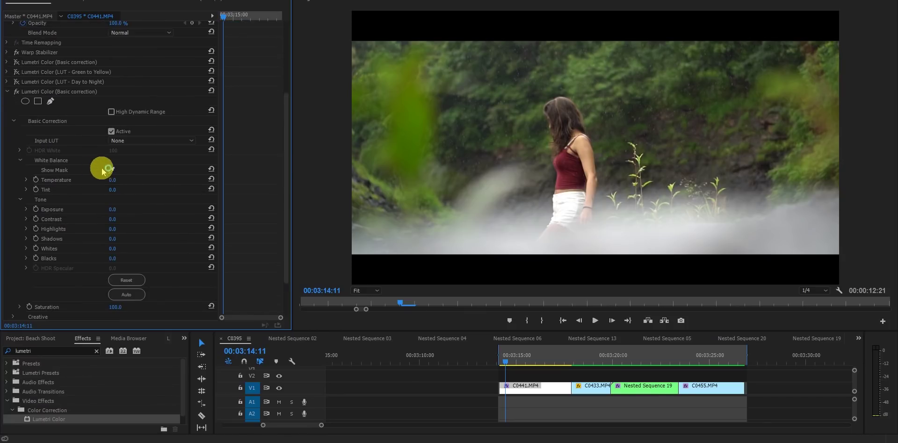
{"action": "left_click_drag", "start_coordinate": [112, 180], "coordinate": [118, 180]}
{"action": "left_click", "coordinate": [120, 179]}
{"action": "type", "text": "14"}
{"action": "key", "text": "Return"}
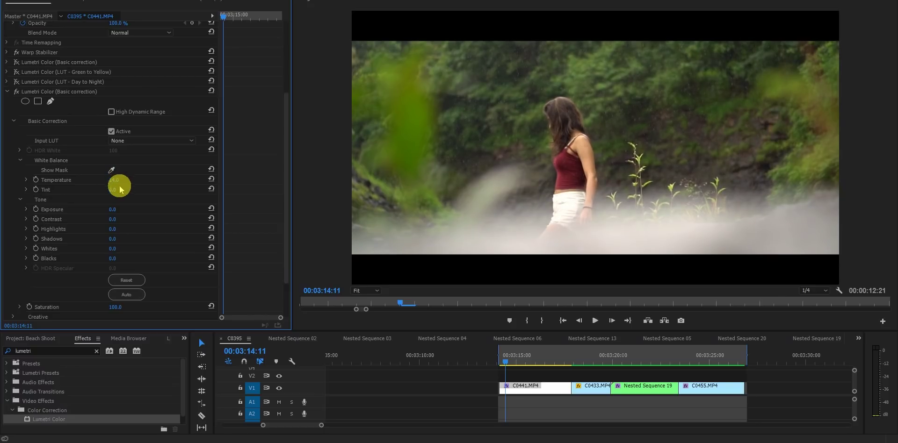
{"action": "left_click", "coordinate": [117, 189]}
{"action": "type", "text": "-12"}
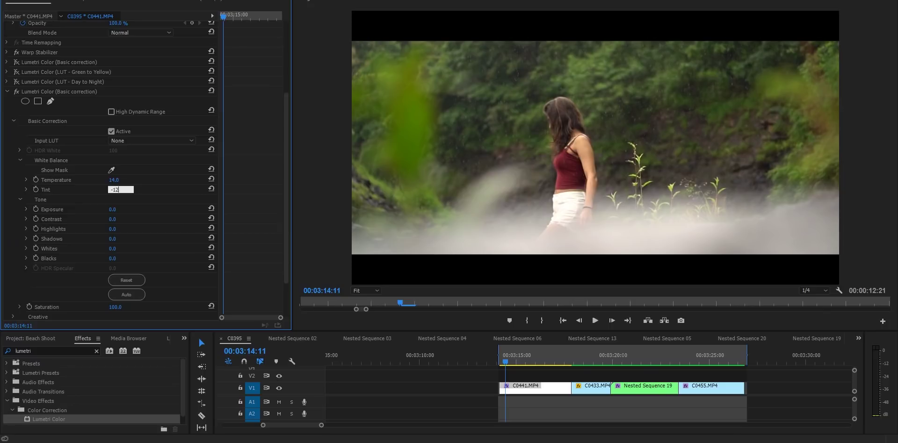
{"action": "key", "text": "Return"}
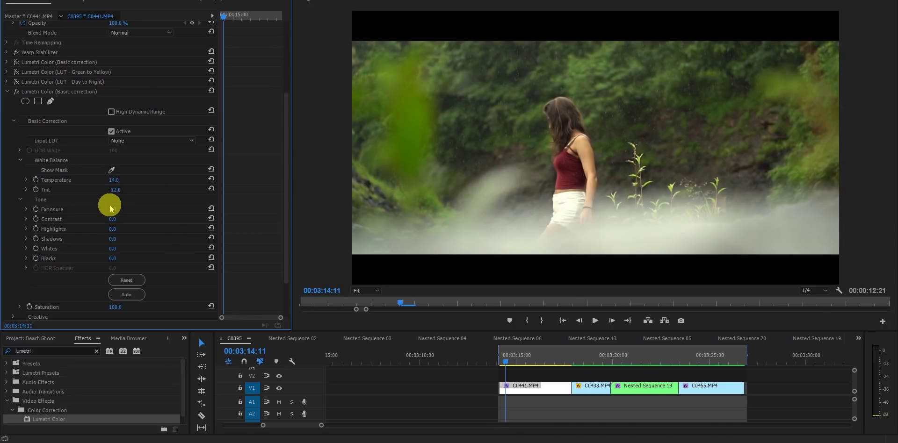
Step: Set the Basic Correction tone to exposure -0.4, contrast 15, highlights -26, shadows 25, whites -10 and blacks -32
{"action": "left_click_drag", "start_coordinate": [112, 211], "coordinate": [110, 211]}
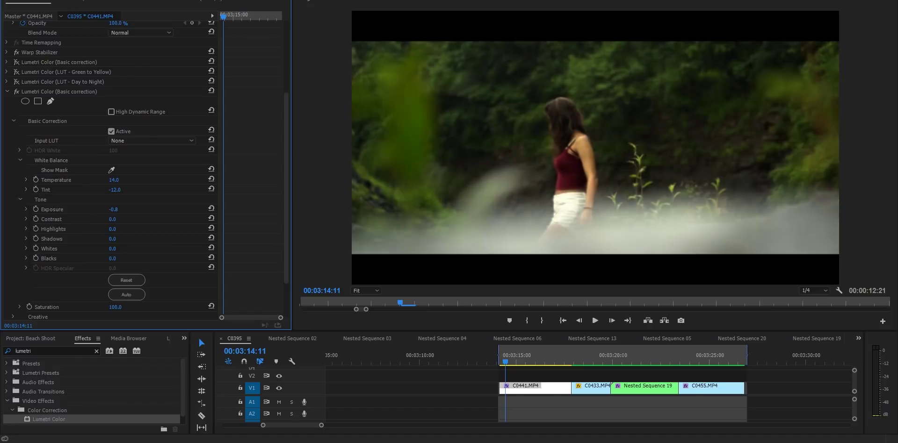
{"action": "left_click_drag", "start_coordinate": [113, 209], "coordinate": [121, 228]}
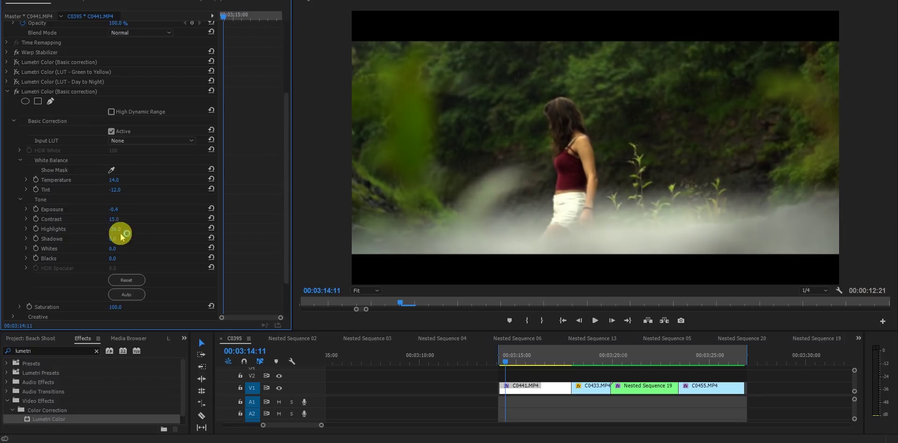
{"action": "mouse_move", "coordinate": [112, 238]}
{"action": "left_mouse_down"}
{"action": "mouse_move", "coordinate": [123, 238]}
{"action": "mouse_move", "coordinate": [108, 249]}
{"action": "left_mouse_up"}
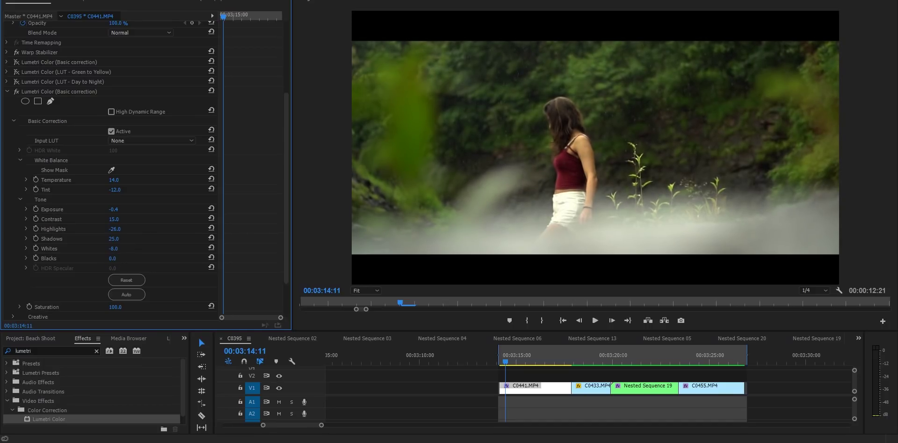
{"action": "left_click", "coordinate": [121, 248]}
{"action": "type", "text": "-10"}
{"action": "key", "text": "Return"}
{"action": "left_click_drag", "start_coordinate": [111, 260], "coordinate": [112, 258]}
Step: Set Faded Film to 40 and Saturation to 90 in the effect's Creative adjustments
{"action": "scroll", "coordinate": [281, 266], "scroll_direction": "down", "scroll_amount": 2}
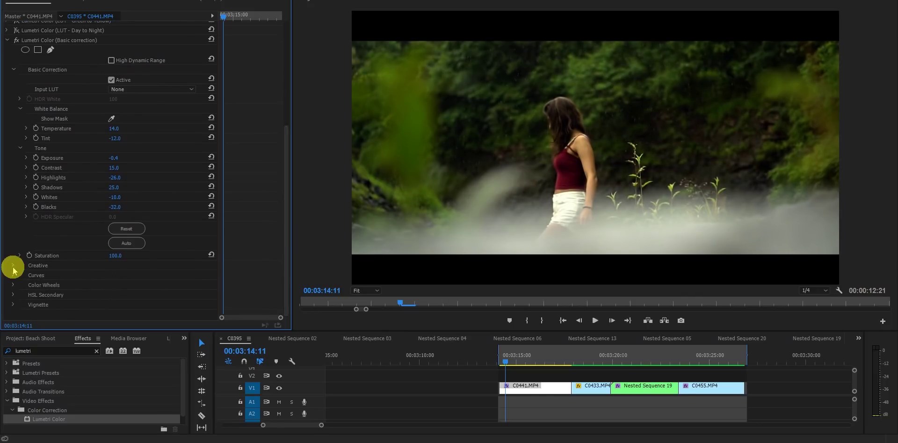
{"action": "scroll", "coordinate": [276, 242], "scroll_direction": "down", "scroll_amount": 5}
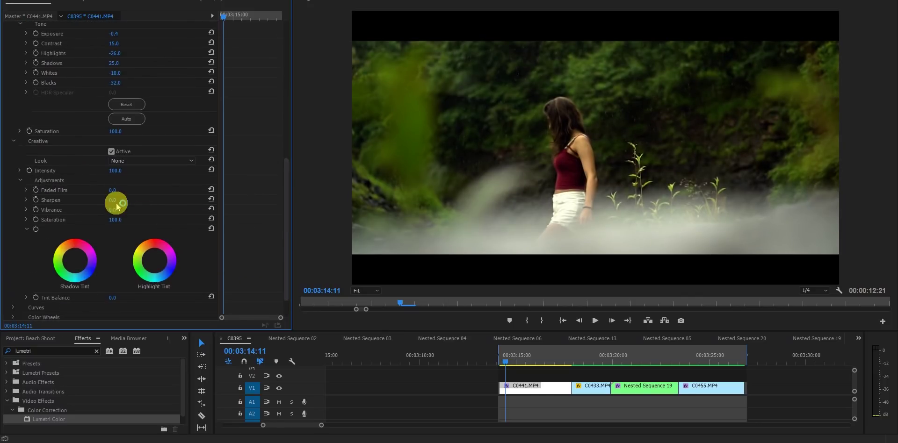
{"action": "left_click", "coordinate": [111, 191]}
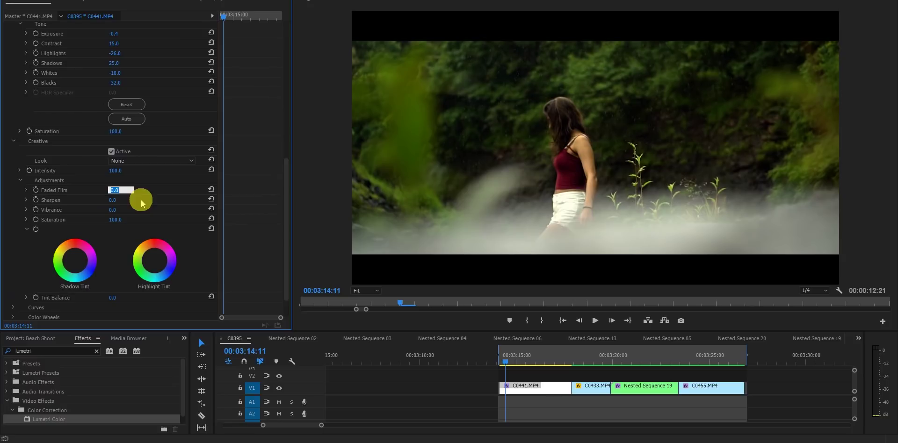
{"action": "type", "text": "49"}
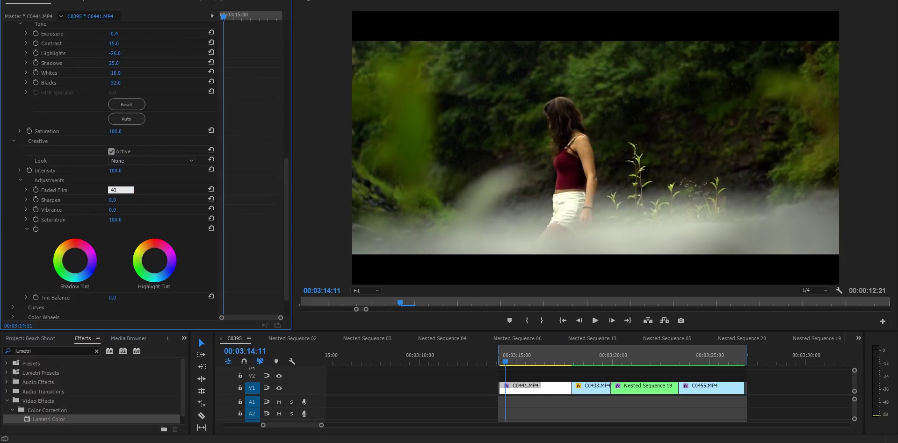
{"action": "key", "text": "Return"}
{"action": "left_click_drag", "start_coordinate": [116, 220], "coordinate": [109, 219]}
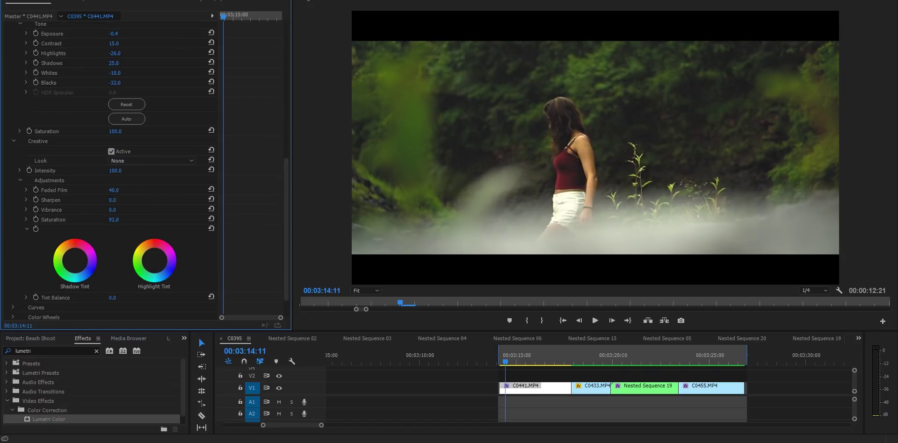
{"action": "left_click", "coordinate": [119, 220]}
{"action": "type", "text": "90"}
{"action": "key", "text": "Return"}
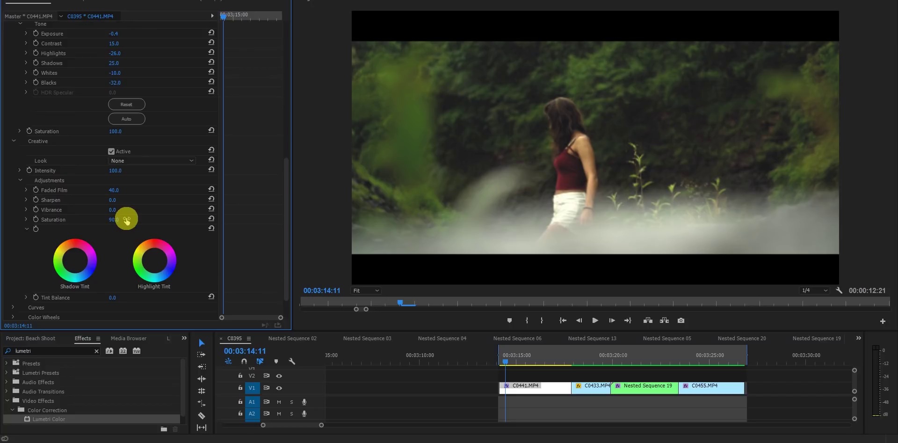
Step: Collapse the expanded basic correction effect and apply another Lumetri Color effect to clip C0441.MP4
{"action": "left_click", "coordinate": [516, 182]}
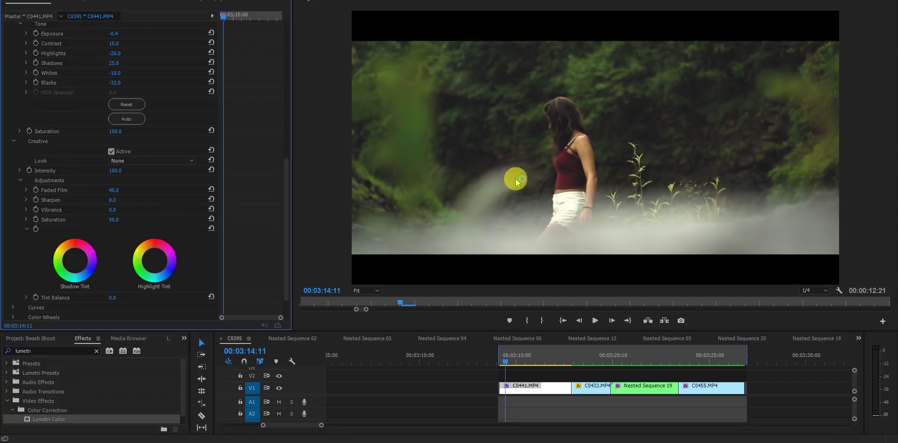
{"action": "left_click_drag", "start_coordinate": [286, 196], "coordinate": [286, 77]}
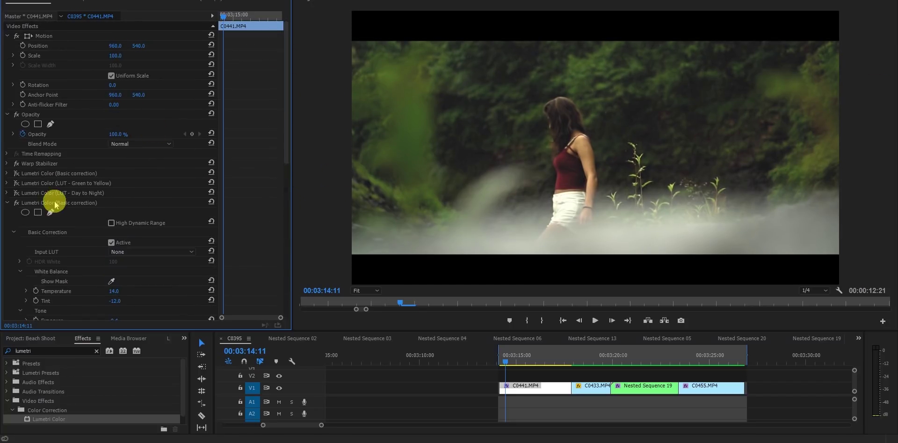
{"action": "left_click", "coordinate": [7, 203]}
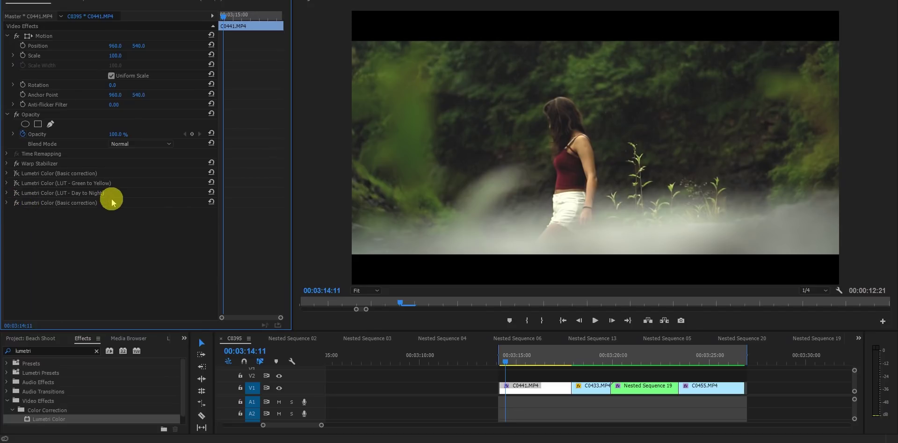
{"action": "left_click", "coordinate": [26, 421]}
{"action": "left_click_drag", "start_coordinate": [26, 421], "coordinate": [518, 386]}
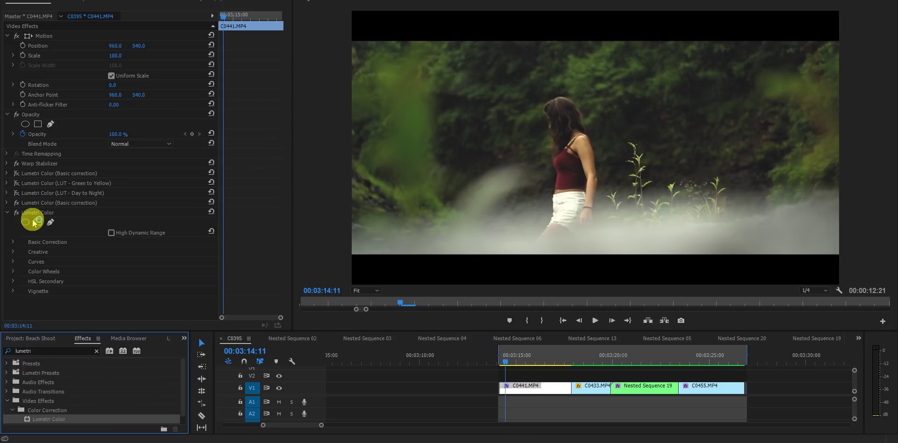
Step: Rename the newly added Lumetri Color effect as "LUT- Green to Yellow"
{"action": "right_click", "coordinate": [36, 214]}
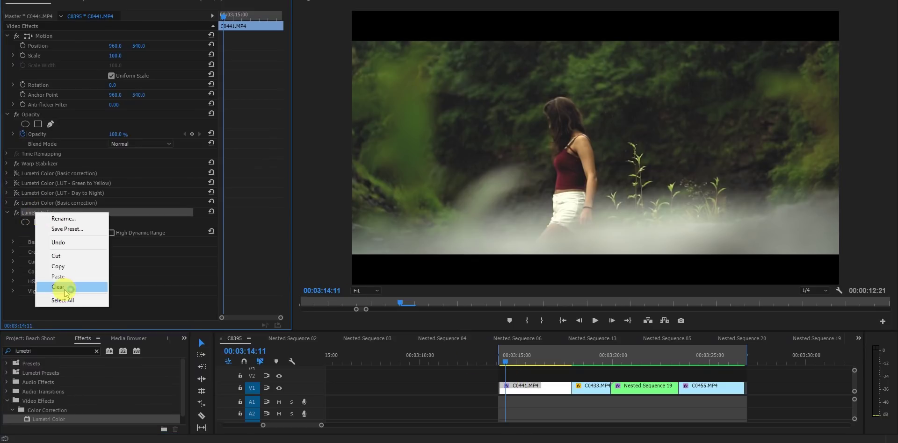
{"action": "left_click", "coordinate": [73, 221]}
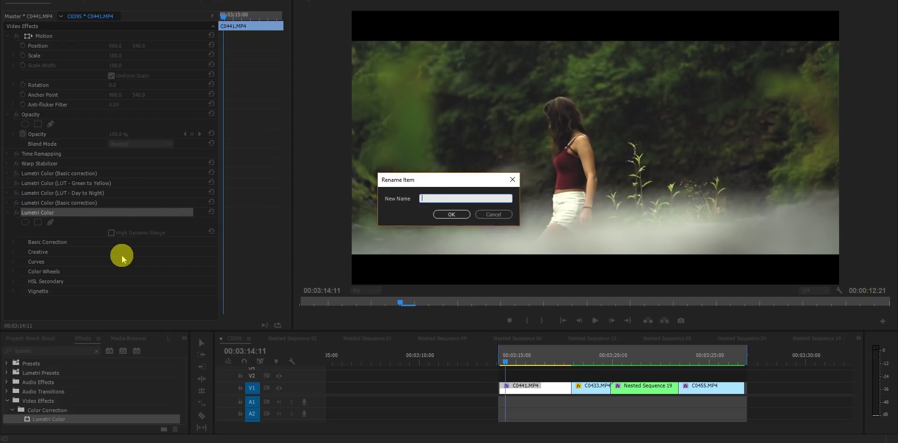
{"action": "type", "text": "LUT- Green to"}
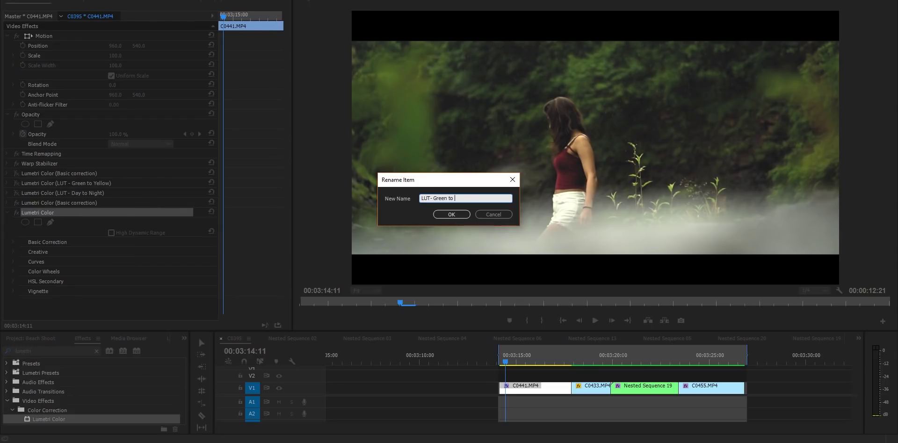
{"action": "type", "text": " Yellow"}
{"action": "key", "text": "Return"}
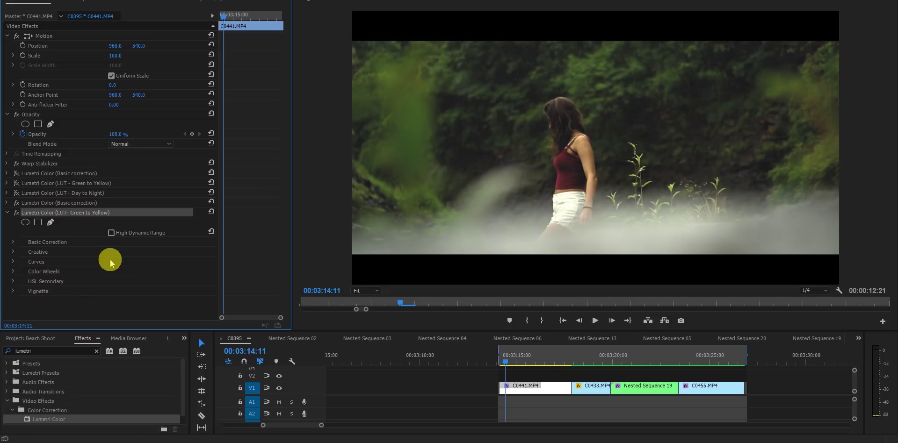
Step: Load Green to Yellow.cube from the color grade tutorial folder on drive H: as the effect's Creative look, and toggle the effect to compare
{"action": "left_click", "coordinate": [14, 252]}
{"action": "left_click", "coordinate": [189, 271]}
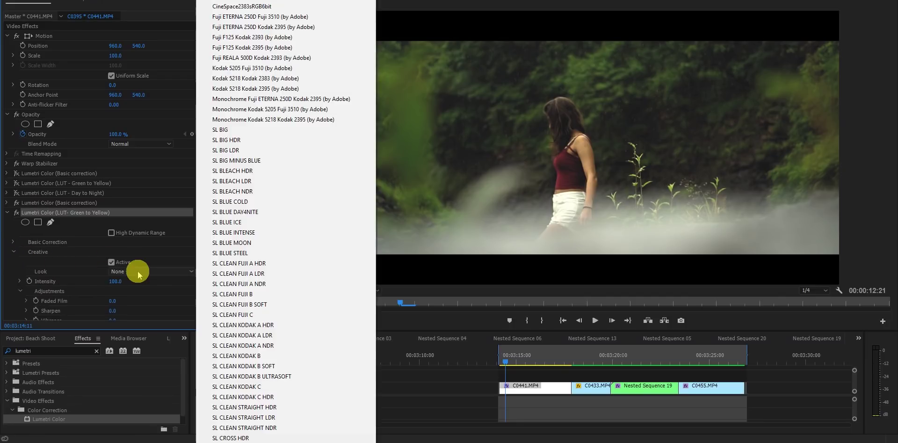
{"action": "left_click", "coordinate": [240, 4]}
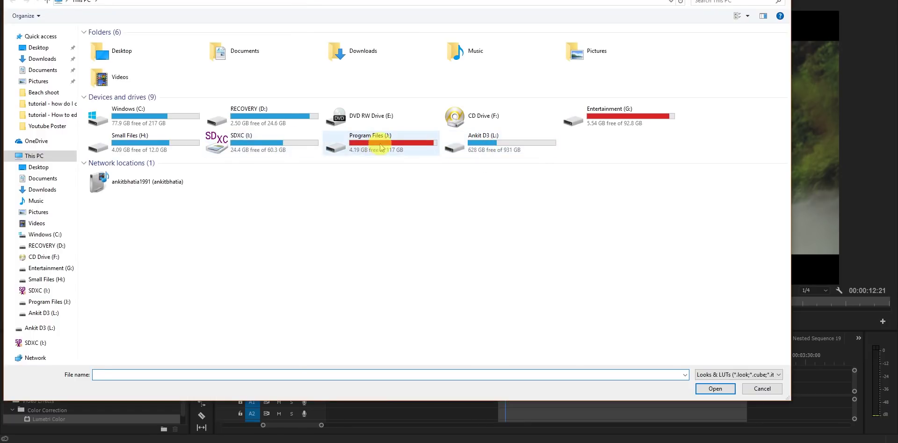
{"action": "double_click", "coordinate": [135, 143]}
{"action": "double_click", "coordinate": [293, 185]}
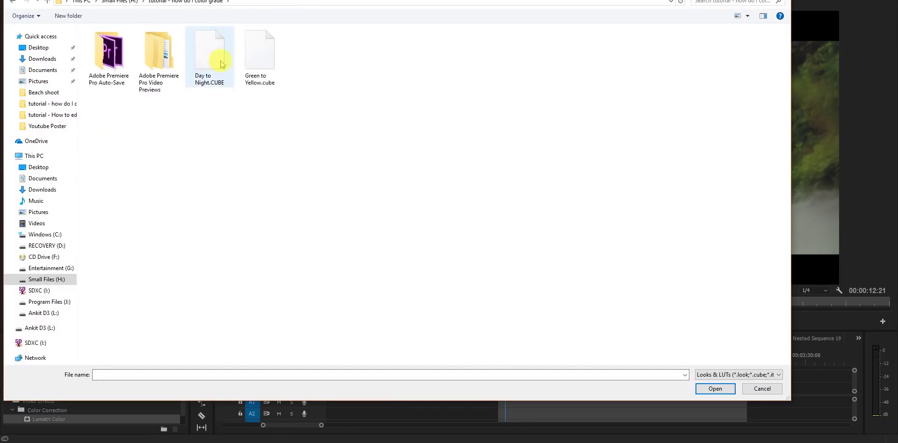
{"action": "left_click", "coordinate": [259, 61]}
{"action": "left_click", "coordinate": [706, 389]}
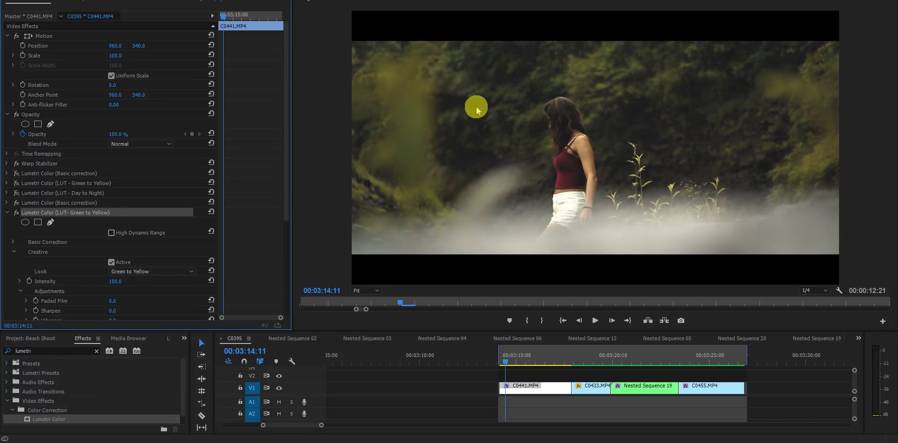
{"action": "left_click", "coordinate": [17, 213]}
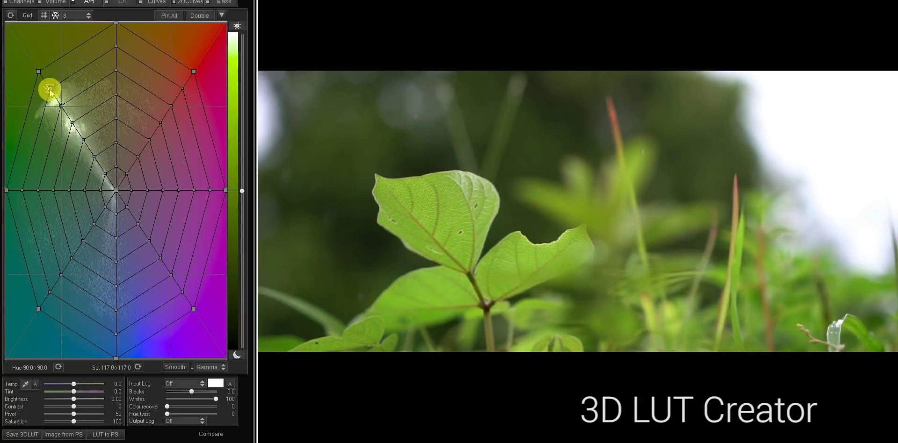
Step: Switch to 3D LUT Creator and shift the image's greens toward yellow by moving the outer yellow-green point of the A/B color grid
{"action": "left_click_drag", "start_coordinate": [50, 89], "coordinate": [104, 47]}
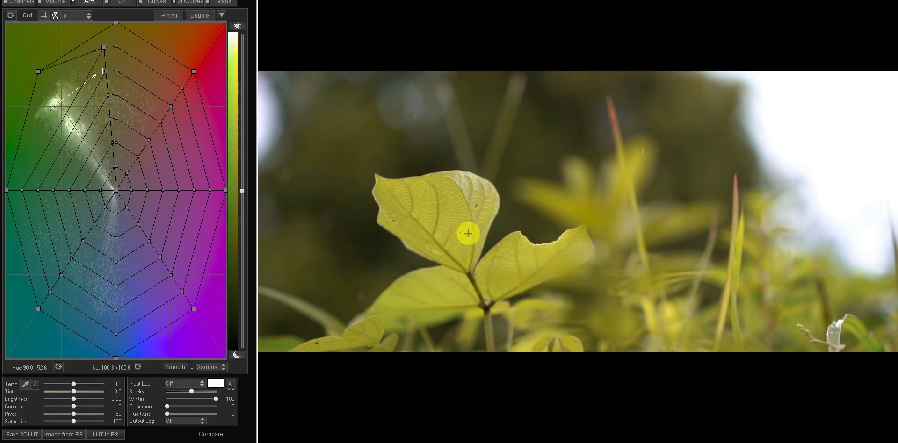
Step: Try shifting the image's greens toward teal and blue by moving A/B grid points, and open the 3D LUT save dialog and cancel it
{"action": "left_click_drag", "start_coordinate": [104, 48], "coordinate": [28, 238]}
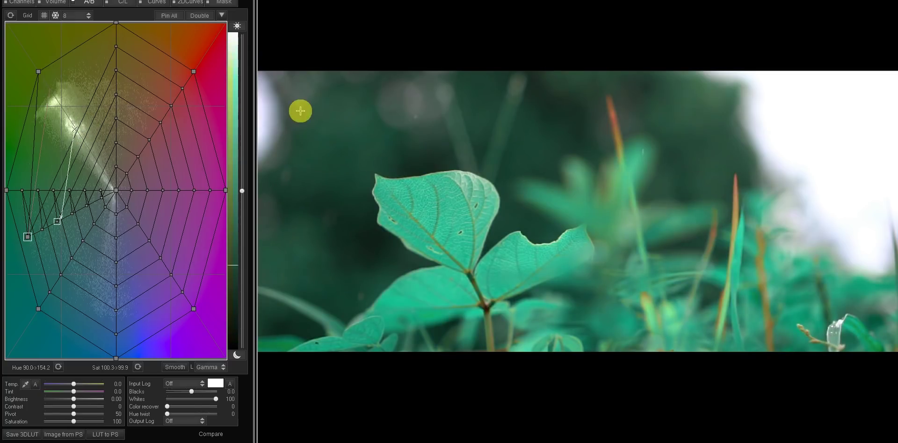
{"action": "left_click_drag", "start_coordinate": [116, 46], "coordinate": [29, 236]}
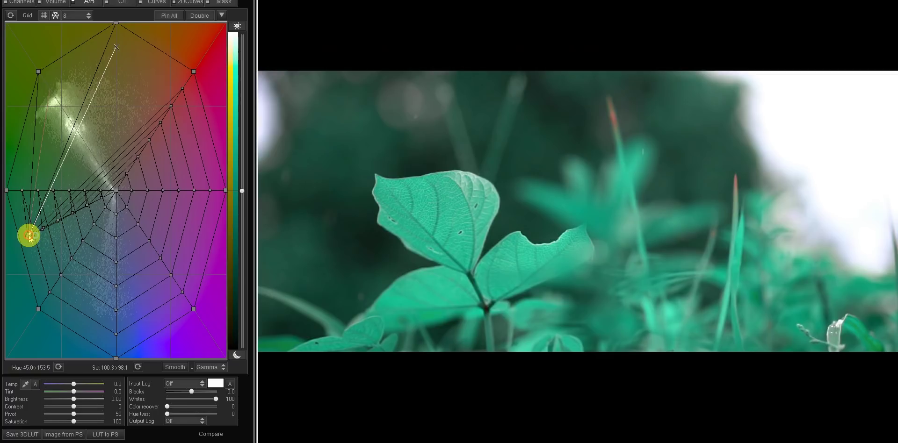
{"action": "left_click_drag", "start_coordinate": [72, 229], "coordinate": [193, 230]}
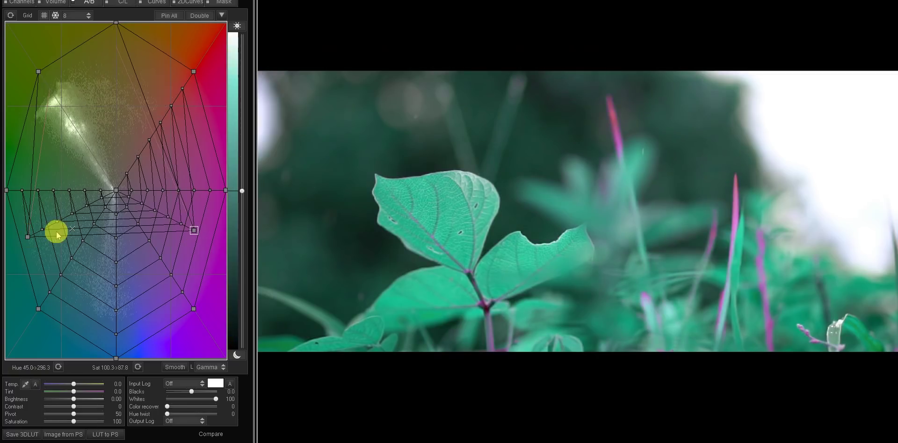
{"action": "left_click_drag", "start_coordinate": [28, 237], "coordinate": [102, 85]}
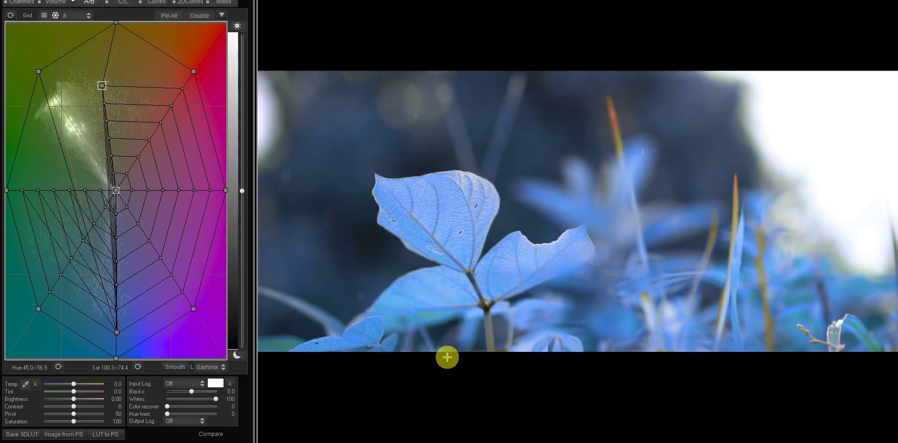
{"action": "left_click", "coordinate": [30, 435]}
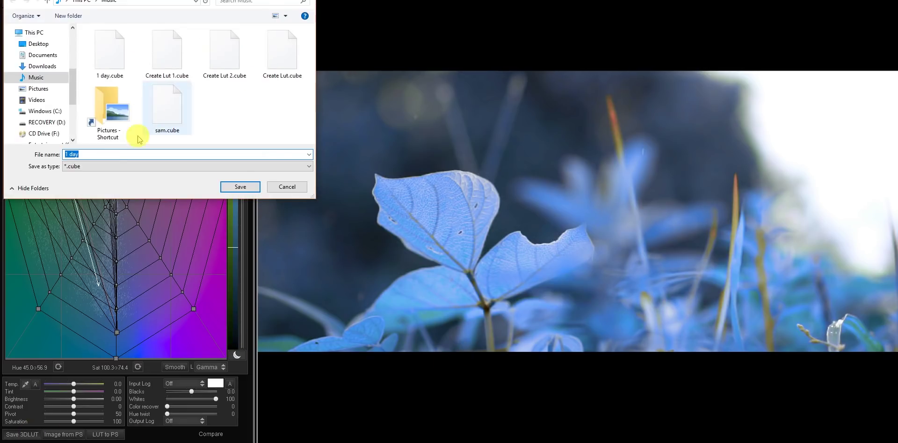
{"action": "left_click", "coordinate": [279, 185]}
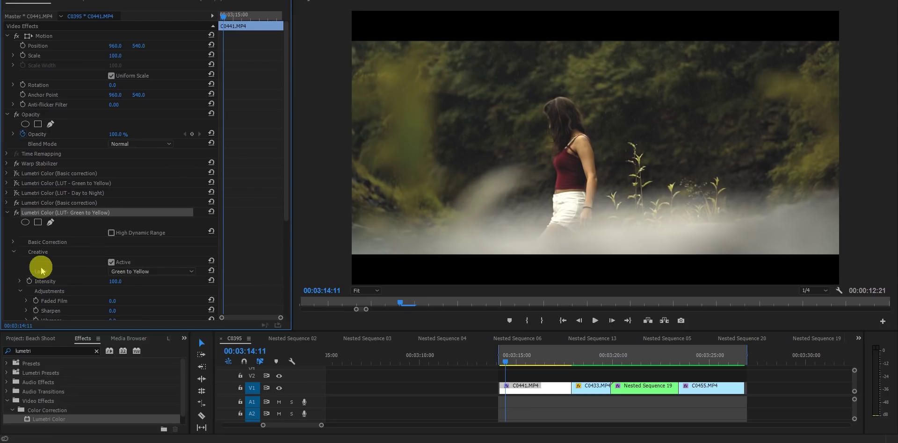
Step: In Premiere Pro, set the basic correction temperature to 3 and tint to -4 in the "LUT- Green to Yellow" effect
{"action": "left_click", "coordinate": [14, 242]}
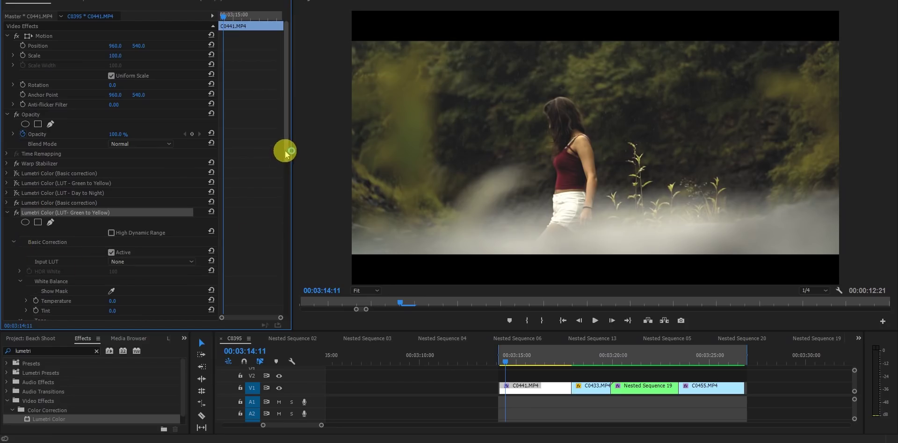
{"action": "left_click_drag", "start_coordinate": [286, 151], "coordinate": [278, 214]}
{"action": "left_click", "coordinate": [114, 176]}
{"action": "type", "text": "3"}
{"action": "key", "text": "Tab"}
{"action": "type", "text": "-4"}
{"action": "left_click", "coordinate": [120, 185]}
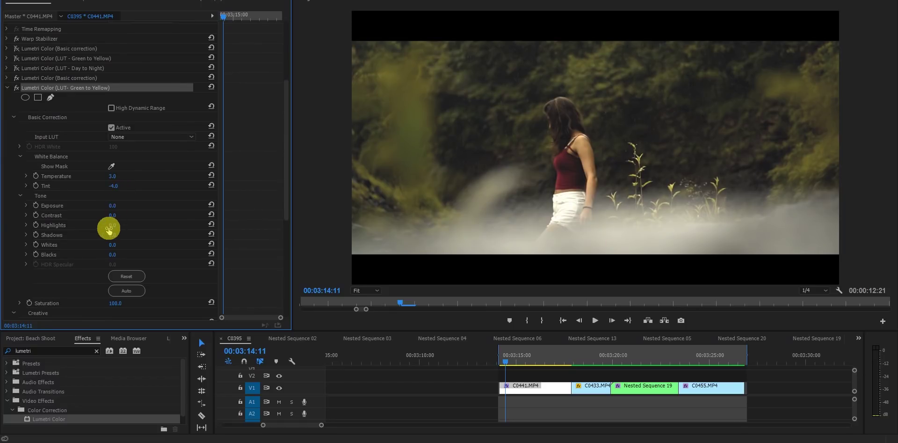
Step: Set the contrast to 14 and the highlights to -15 in the same effect's tone settings
{"action": "left_click_drag", "start_coordinate": [113, 216], "coordinate": [116, 215]}
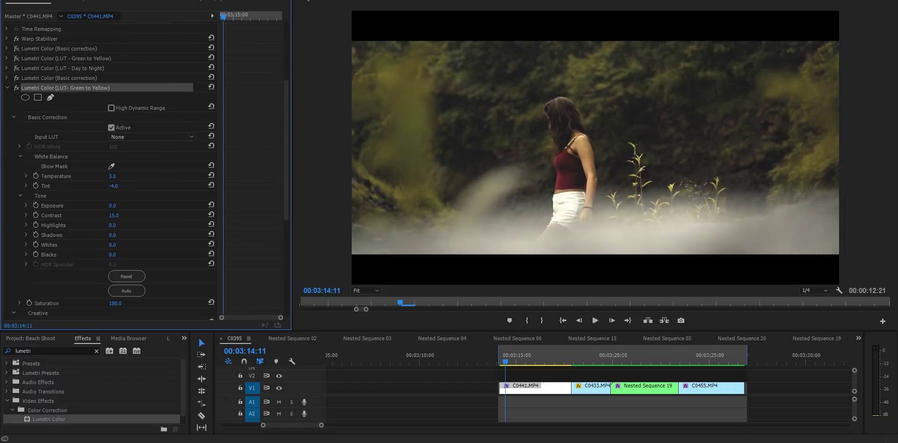
{"action": "left_click", "coordinate": [125, 215]}
{"action": "type", "text": "14"}
{"action": "key", "text": "Return"}
{"action": "left_click", "coordinate": [113, 225]}
{"action": "left_click_drag", "start_coordinate": [114, 225], "coordinate": [120, 225]}
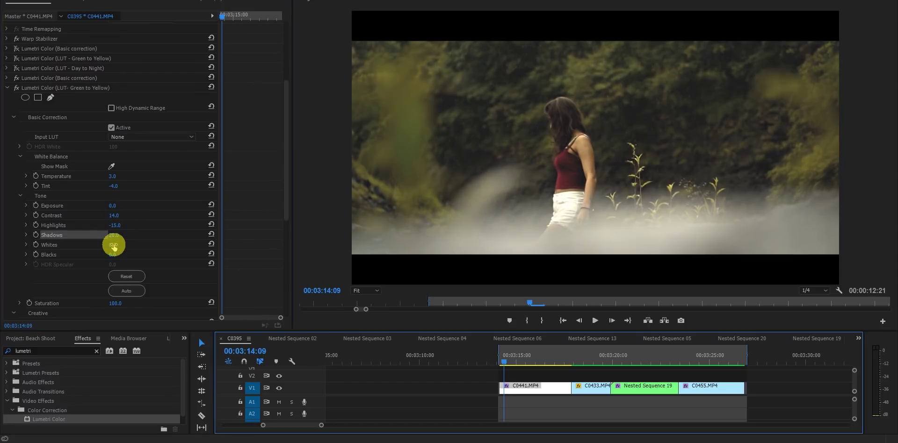
Step: Set the shadows to 20, the whites to -10 and the blacks to -35 in the effect's tone settings
{"action": "left_click", "coordinate": [122, 245]}
{"action": "type", "text": "-10"}
{"action": "left_click", "coordinate": [126, 249]}
{"action": "left_click", "coordinate": [117, 255]}
{"action": "type", "text": "-35"}
{"action": "left_click", "coordinate": [121, 253]}
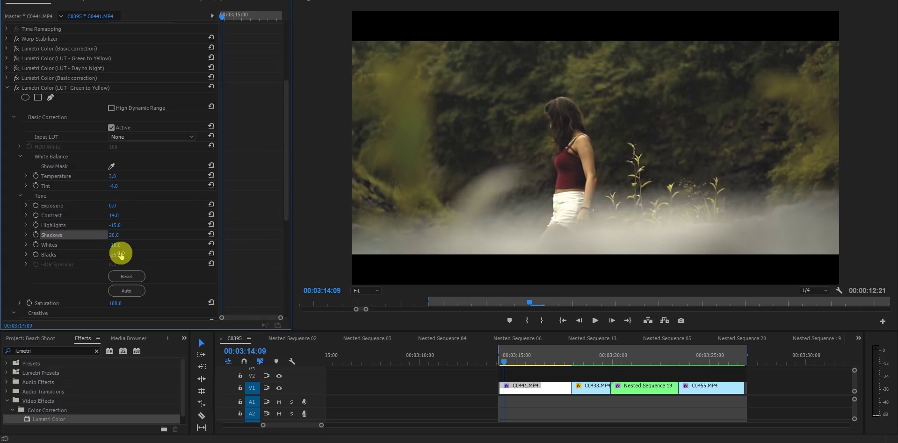
Step: Adjust the Faded Film and saturation values in the effect's Creative adjustments, and collapse the effect
{"action": "left_click_drag", "start_coordinate": [282, 208], "coordinate": [280, 264]}
{"action": "left_click", "coordinate": [113, 247]}
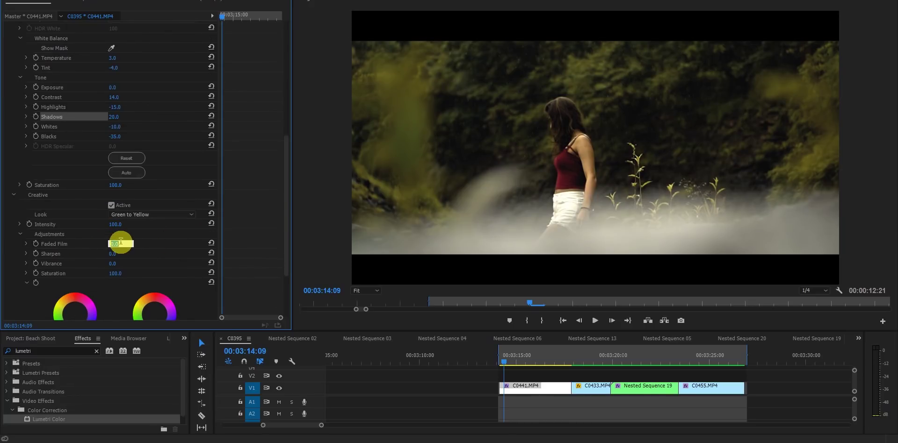
{"action": "key", "text": "Return"}
{"action": "left_click", "coordinate": [120, 273]}
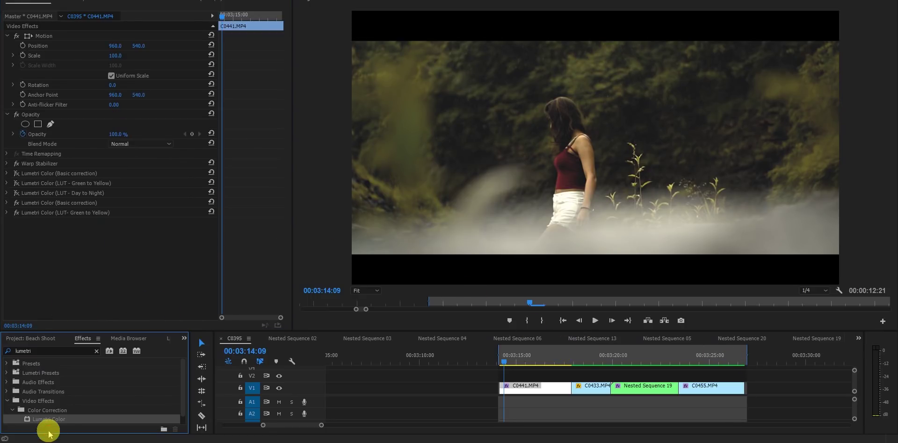
Step: Apply another Lumetri Color effect to clip C0441.MP4 and rename it "Day to night"
{"action": "left_click_drag", "start_coordinate": [49, 423], "coordinate": [40, 226]}
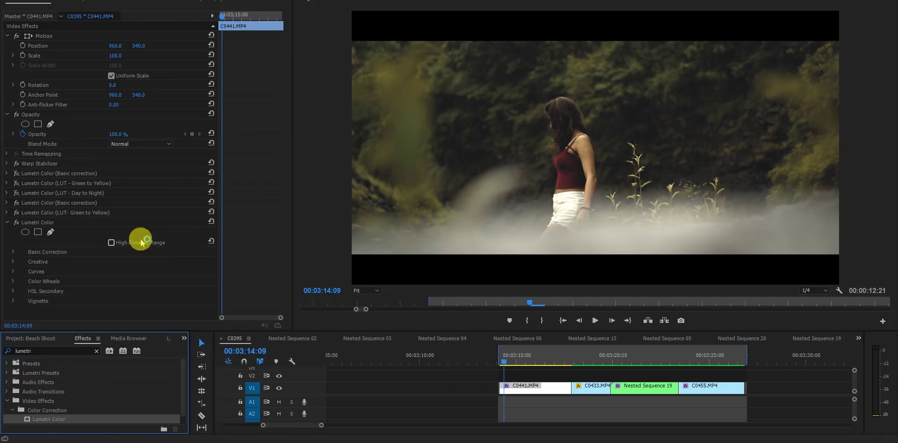
{"action": "left_click", "coordinate": [34, 227]}
{"action": "right_click", "coordinate": [34, 228]}
{"action": "left_click", "coordinate": [70, 234]}
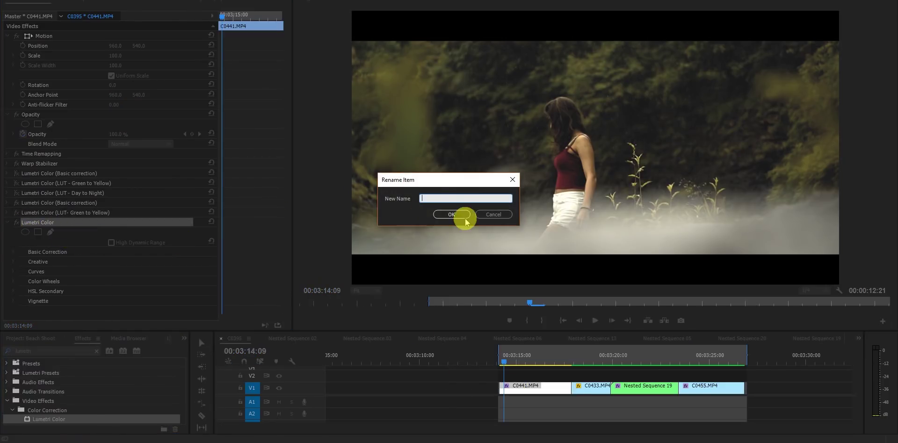
{"action": "type", "text": "Day to night"}
{"action": "left_click", "coordinate": [463, 215]}
Step: Load Day to Night.CUBE from the color grade tutorial folder as the effect's Creative look and set its intensity to 50
{"action": "left_click", "coordinate": [13, 262]}
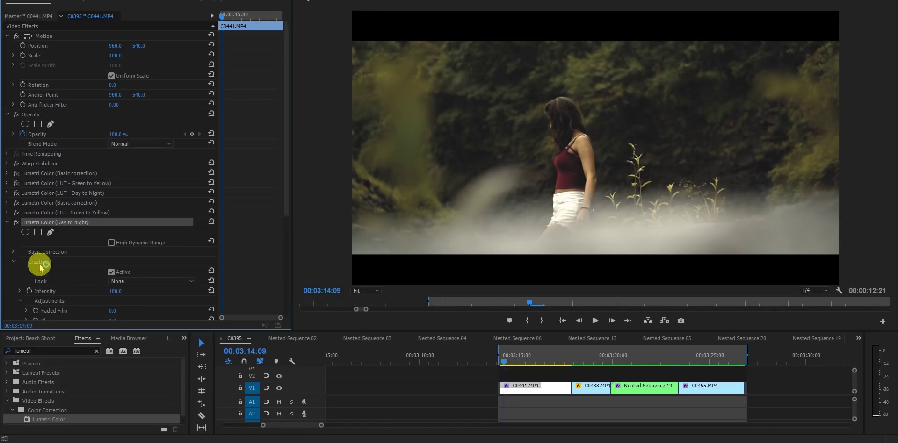
{"action": "left_click", "coordinate": [150, 281]}
{"action": "left_click", "coordinate": [223, 6]}
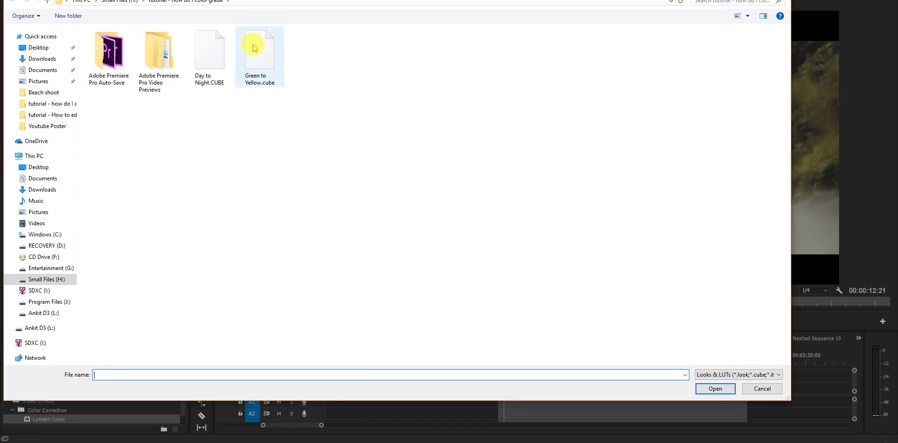
{"action": "left_click", "coordinate": [204, 56]}
{"action": "left_click", "coordinate": [714, 389]}
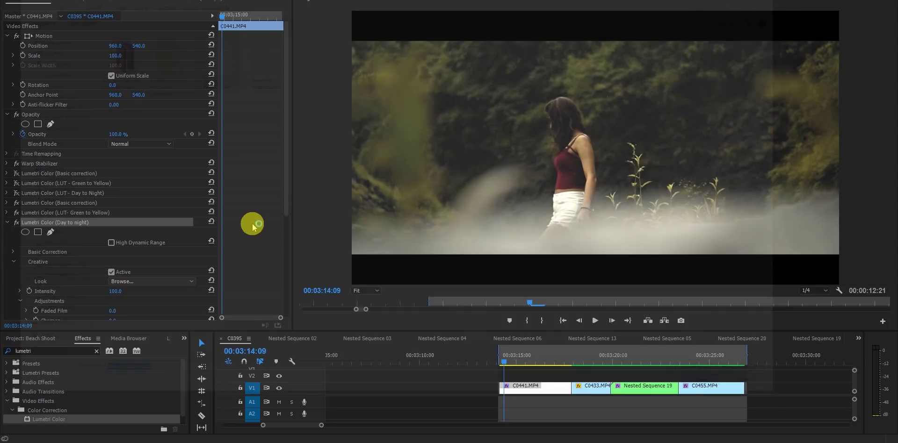
{"action": "left_click_drag", "start_coordinate": [286, 185], "coordinate": [286, 226]}
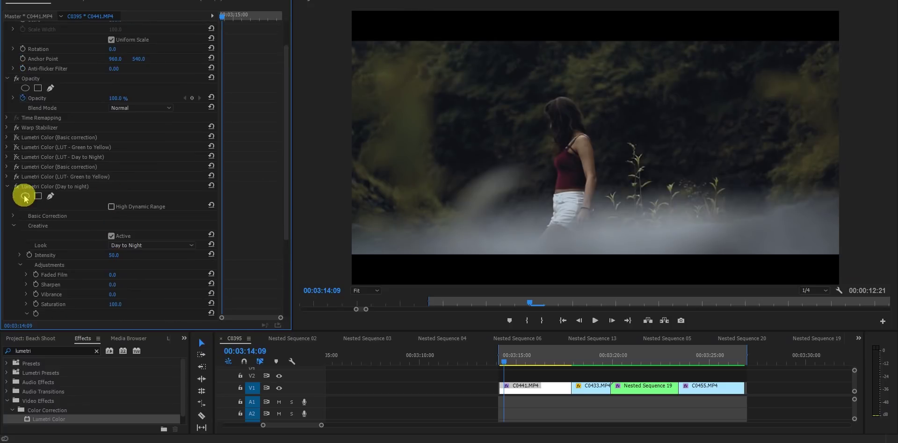
Step: Collapse the "Day to night" effect and toggle the Lumetri Color effects off and on to compare the grade
{"action": "left_click", "coordinate": [8, 186]}
{"action": "left_click", "coordinate": [15, 193]}
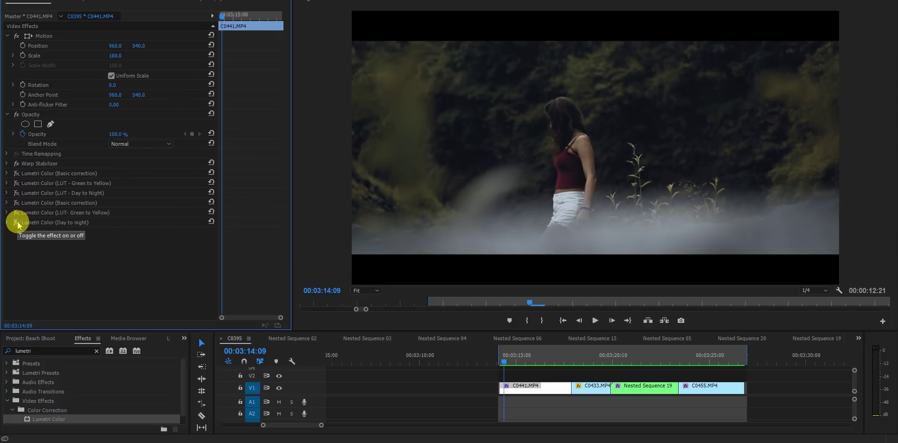
{"action": "left_click", "coordinate": [17, 222]}
{"action": "left_click", "coordinate": [17, 212]}
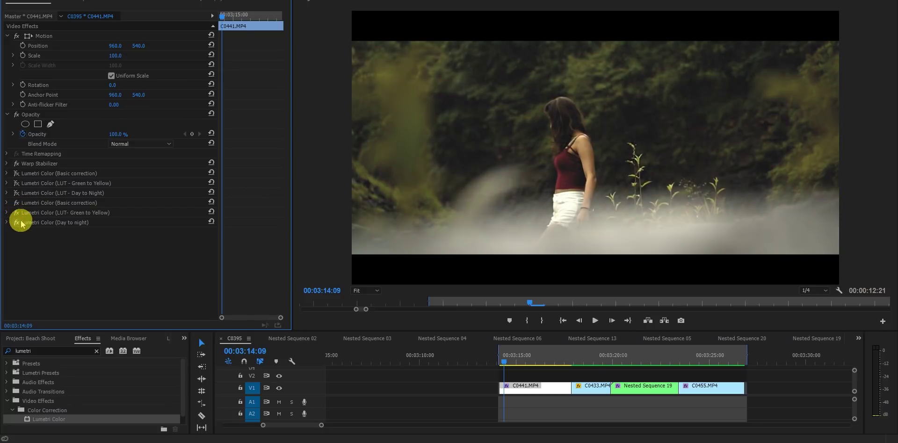
{"action": "left_click", "coordinate": [20, 223]}
Step: Preview Nested Sequence 19, and copy the active Basic correction, LUT- Green to Yellow and Day to night effects from clip C0441.MP4
{"action": "left_click_drag", "start_coordinate": [591, 361], "coordinate": [631, 361]}
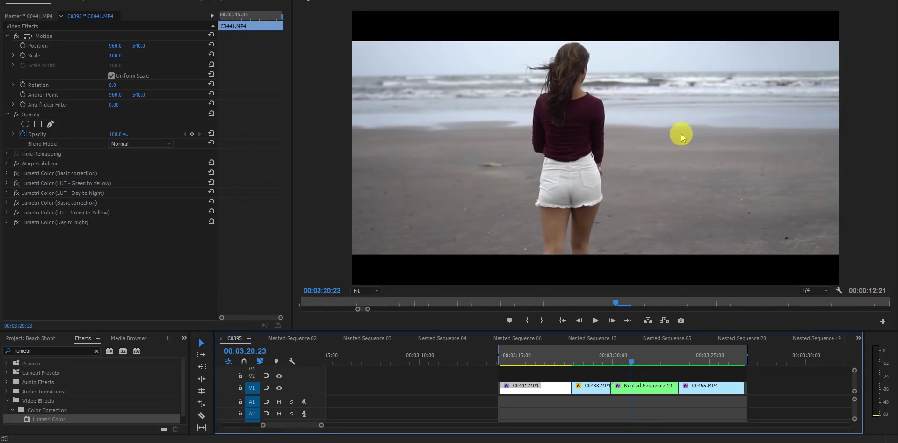
{"action": "left_click", "coordinate": [83, 221]}
{"action": "left_click", "coordinate": [84, 204]}
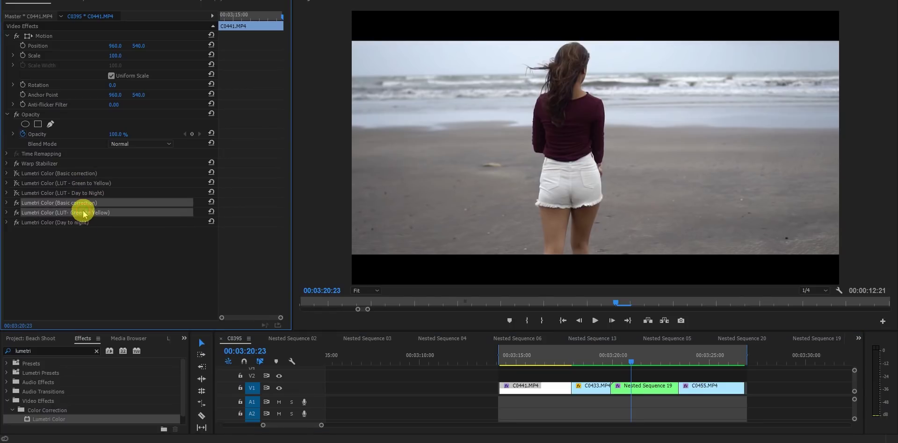
{"action": "left_click", "coordinate": [84, 222], "text": "shift"}
{"action": "right_click", "coordinate": [84, 221]}
{"action": "left_click", "coordinate": [112, 275]}
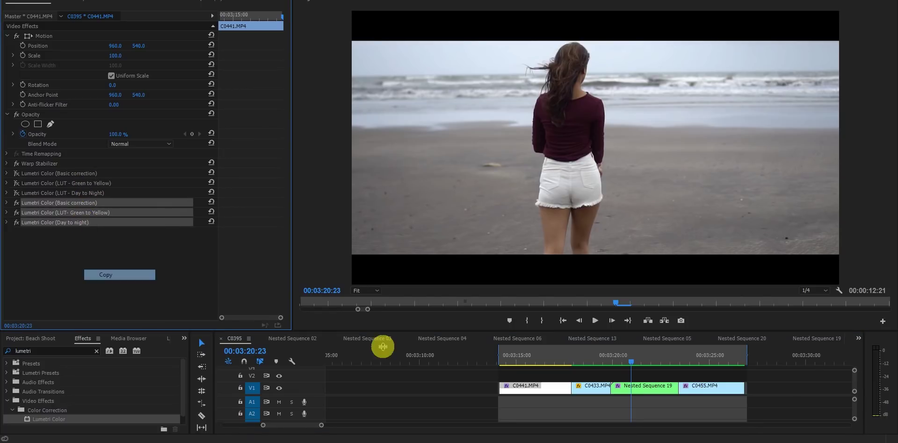
Step: Paste the three copied Lumetri Color effects onto Nested Sequence 19 and preview the graded clip
{"action": "left_click", "coordinate": [651, 387]}
{"action": "right_click", "coordinate": [68, 244]}
{"action": "left_click", "coordinate": [100, 303]}
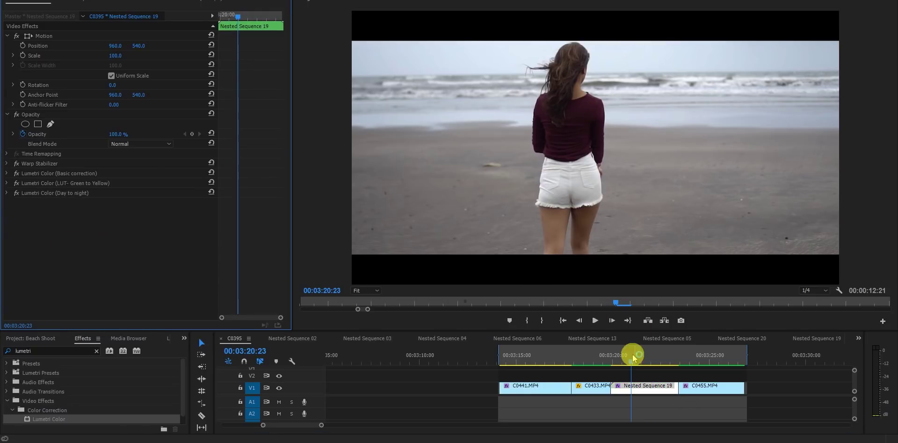
{"action": "left_click_drag", "start_coordinate": [631, 363], "coordinate": [628, 362]}
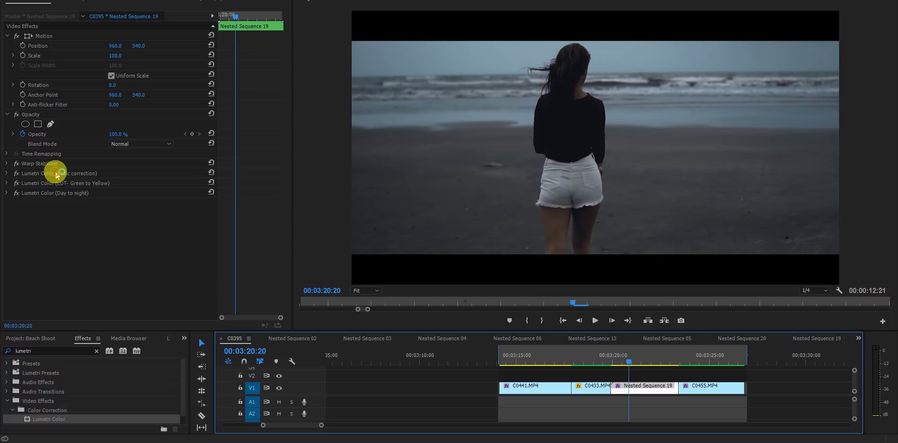
Step: Copy the three Lumetri Color effects from Nested Sequence 19 onto clip C0433.MP4, and review its basic correction settings
{"action": "left_click", "coordinate": [58, 174]}
{"action": "left_click", "coordinate": [56, 183], "text": "ctrl"}
{"action": "left_click", "coordinate": [56, 193], "text": "ctrl"}
{"action": "left_click_drag", "start_coordinate": [57, 192], "coordinate": [599, 392]}
{"action": "left_click", "coordinate": [600, 392]}
{"action": "left_click_drag", "start_coordinate": [625, 361], "coordinate": [576, 363]}
{"action": "left_click", "coordinate": [108, 187]}
{"action": "key", "text": "ctrl+v"}
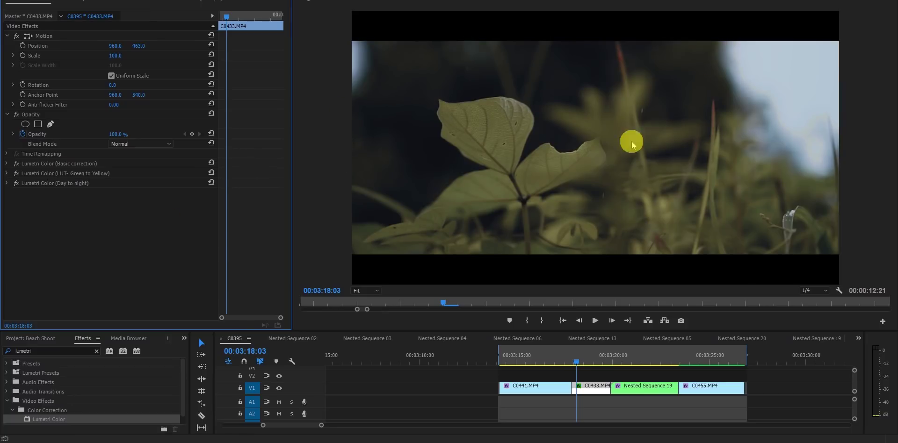
{"action": "left_click", "coordinate": [7, 164]}
{"action": "scroll", "coordinate": [279, 228], "scroll_direction": "down", "scroll_amount": 6}
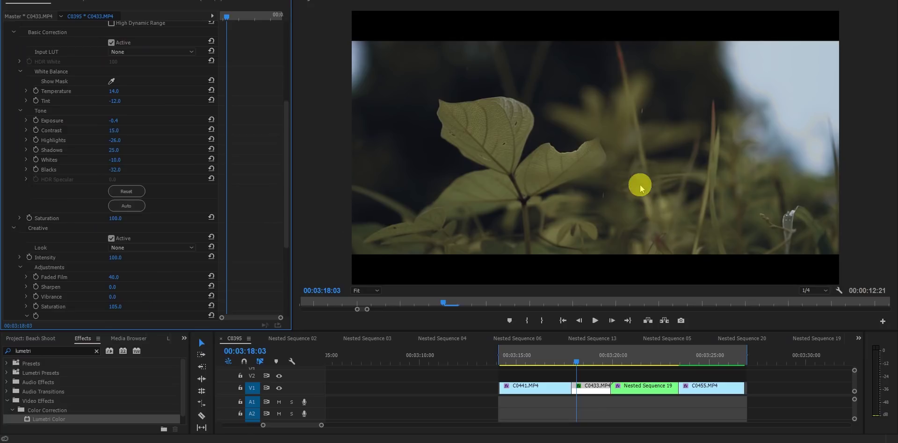
Step: Paste the three Lumetri Color effects onto clip C0455.MP4
{"action": "left_click_drag", "start_coordinate": [576, 362], "coordinate": [697, 366]}
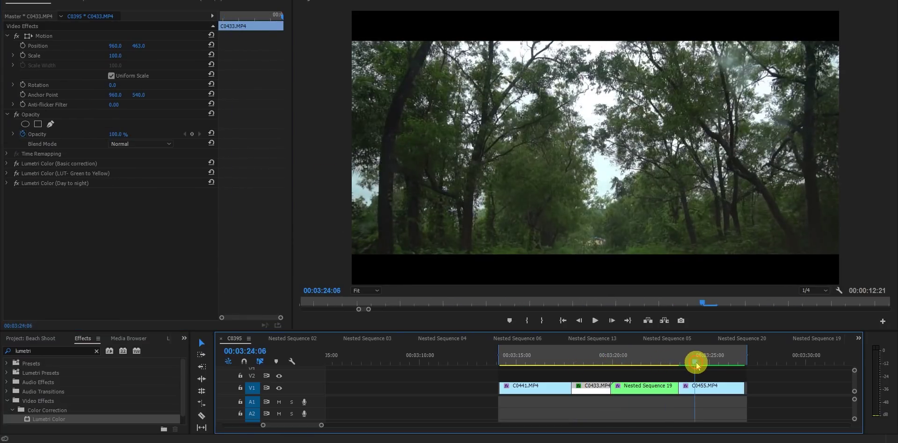
{"action": "left_click", "coordinate": [699, 386]}
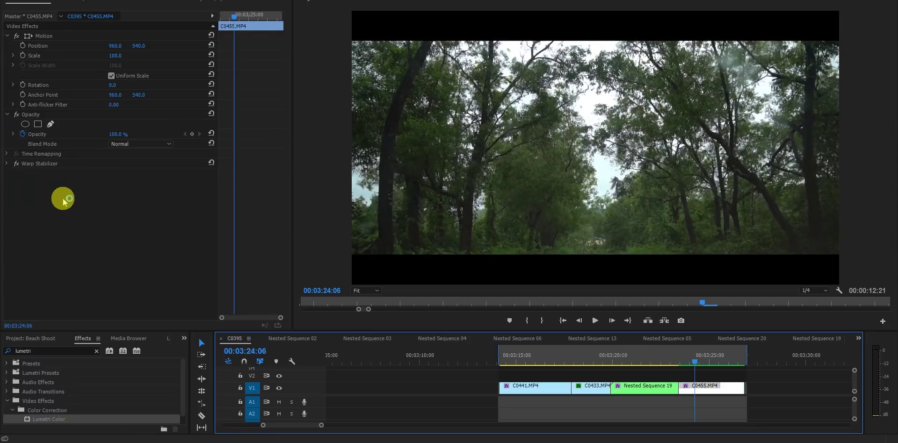
{"action": "right_click", "coordinate": [67, 221]}
{"action": "left_click", "coordinate": [97, 287]}
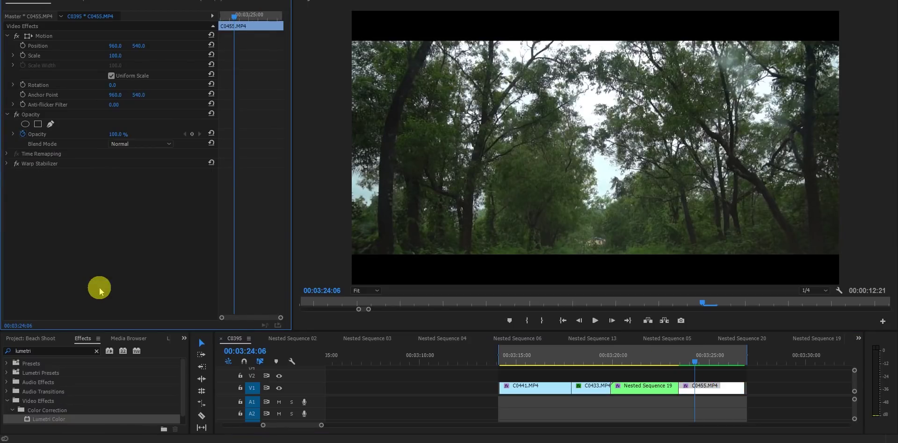